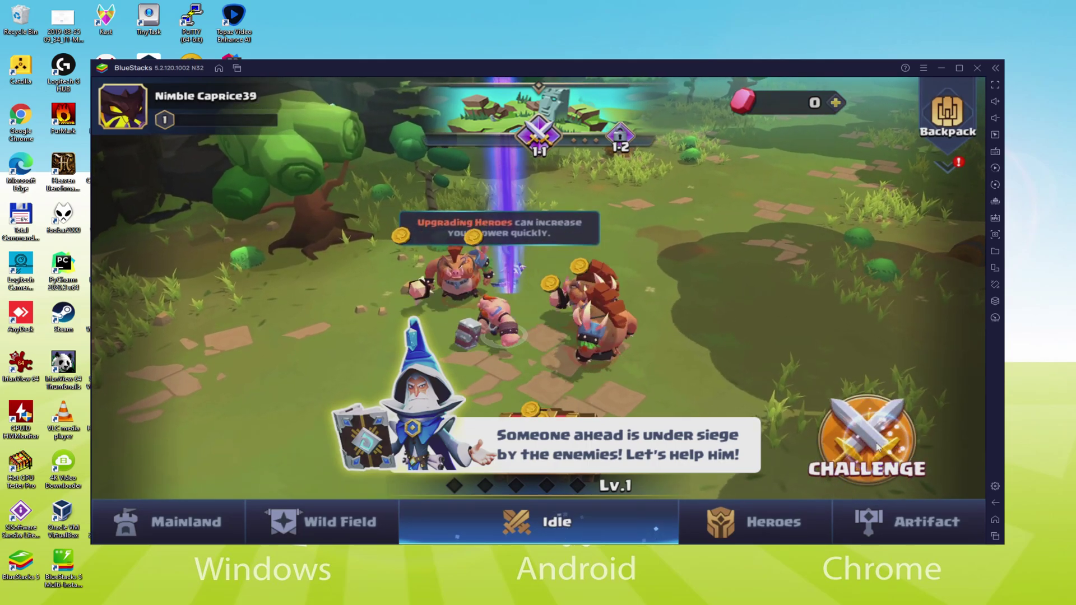
Step: Start the stage 1-1 challenge and add the first available hero to the battle formation
click(877, 447)
click(257, 493)
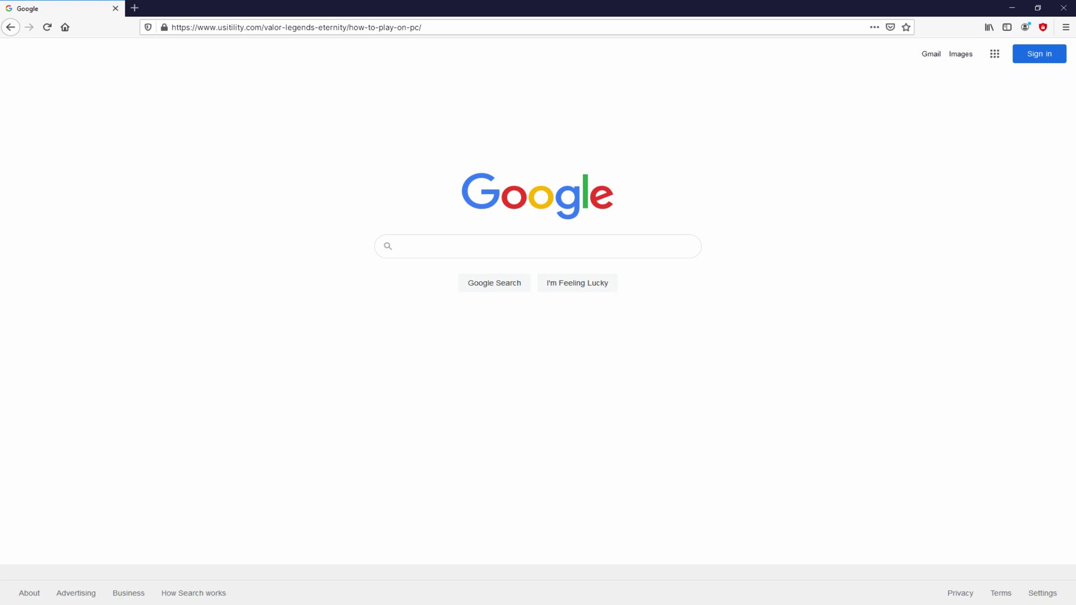
Step: Load the usitility.com how-to-play-on-pc page for Valor Legends: Eternity and follow its PC download link
key(Return)
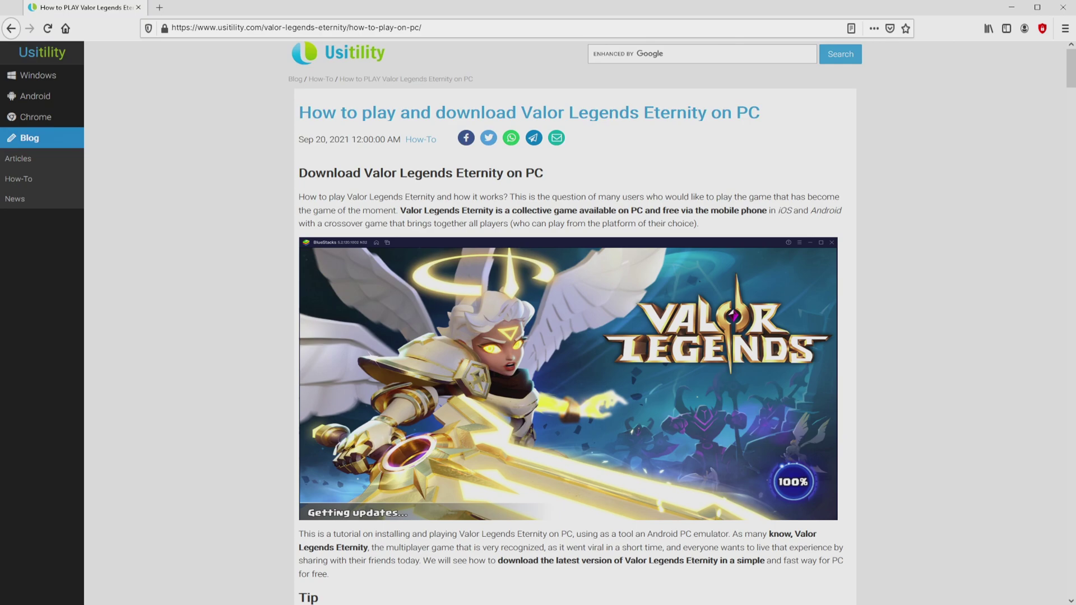
scroll(575, 322, down, 4)
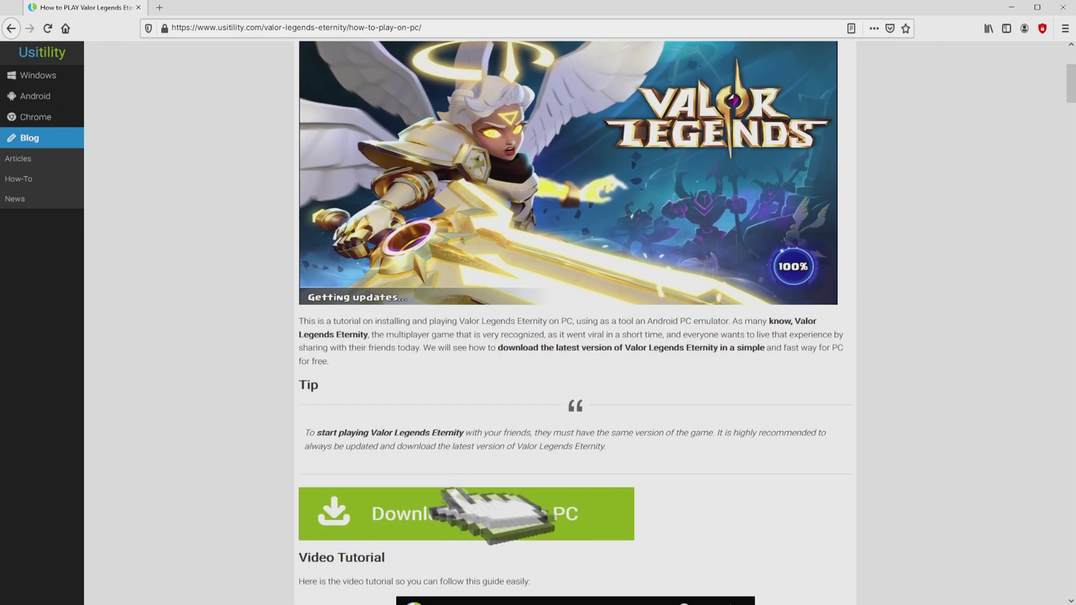
click(466, 514)
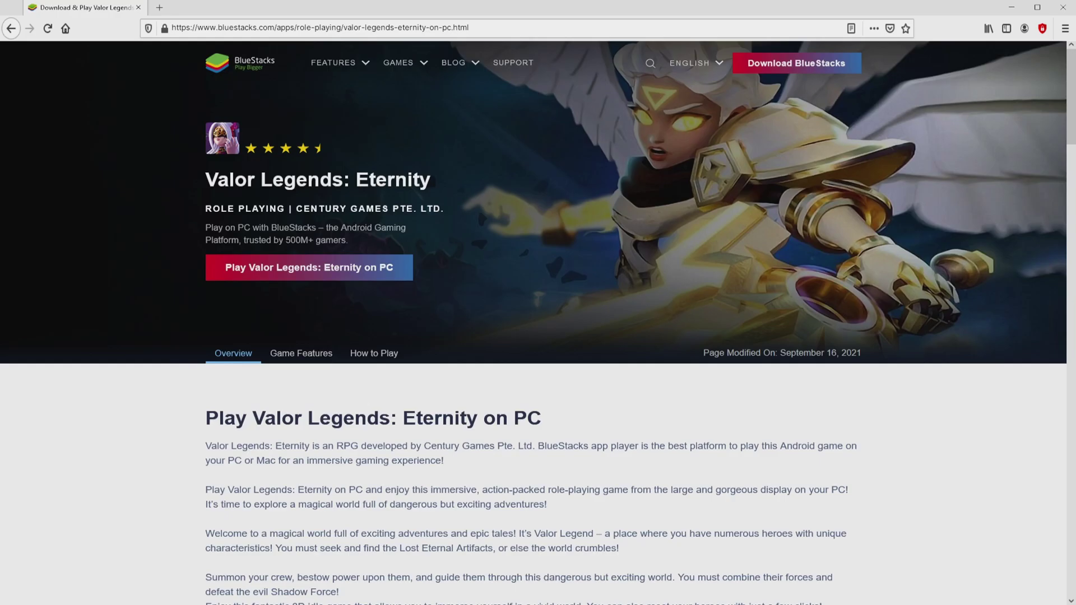
Step: Look through the Valor Legends: Eternity overview and game features on the BlueStacks page, and download the PC installer
scroll(538, 323, down, 20)
scroll(538, 348, up, 7)
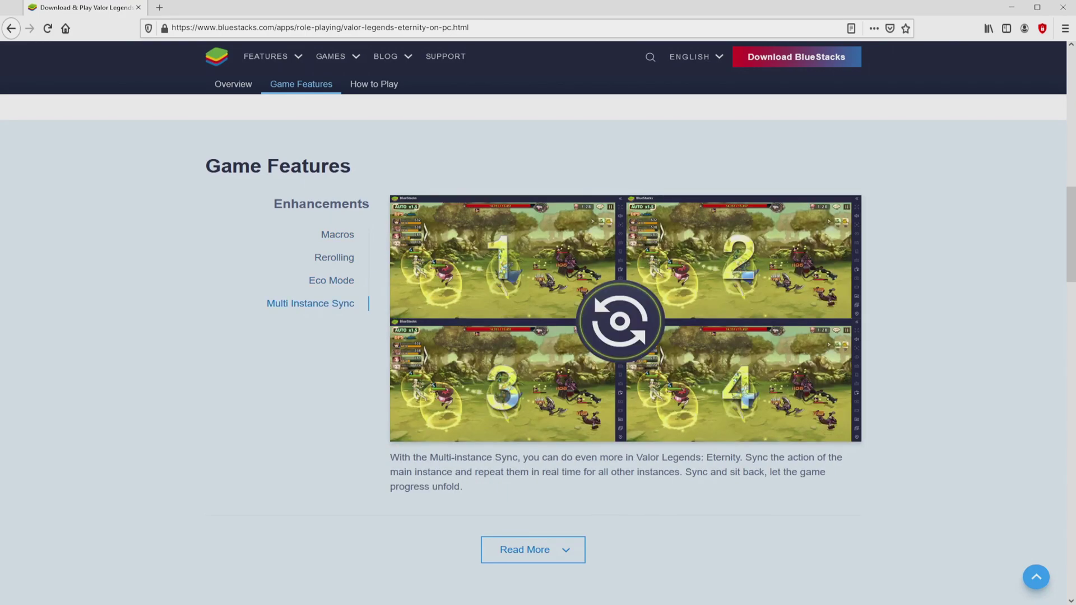
key(Home)
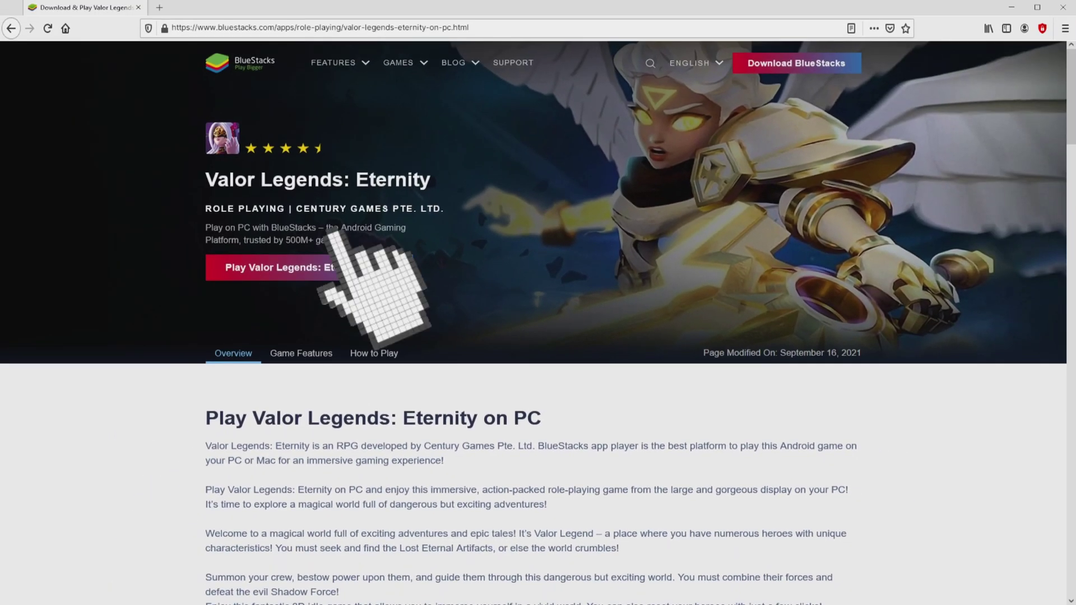
click(330, 268)
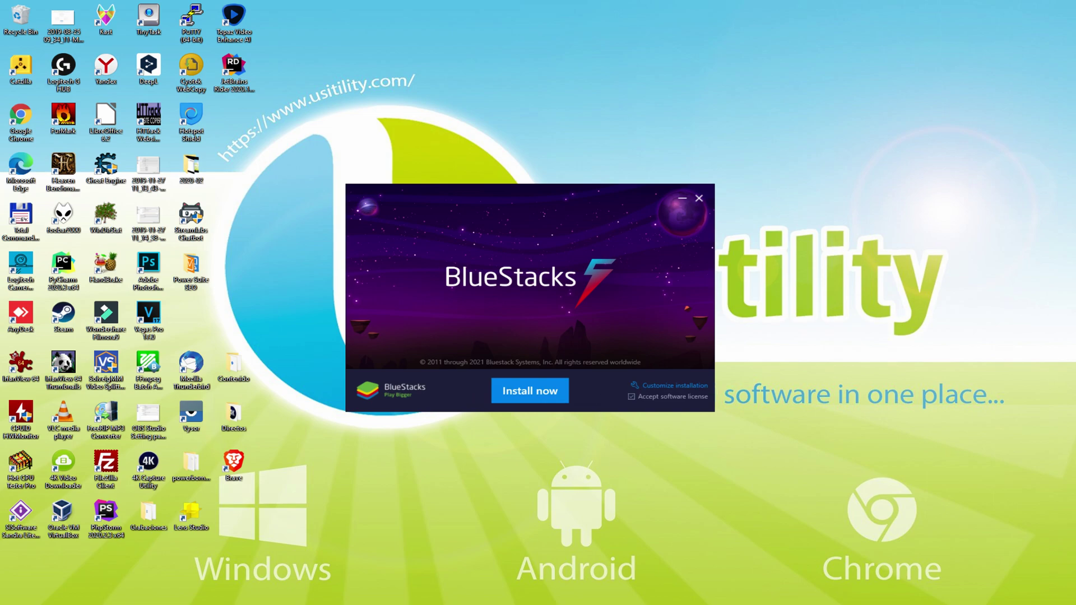
Step: Check the data path in the custom installation options, return, and start installing BlueStacks with the default settings
click(661, 385)
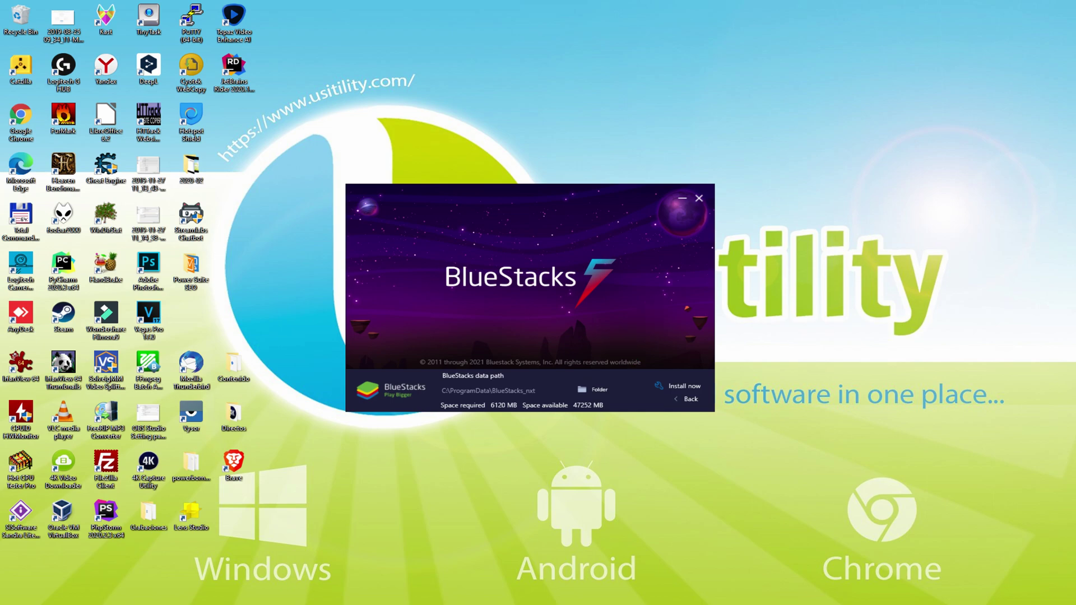
click(687, 386)
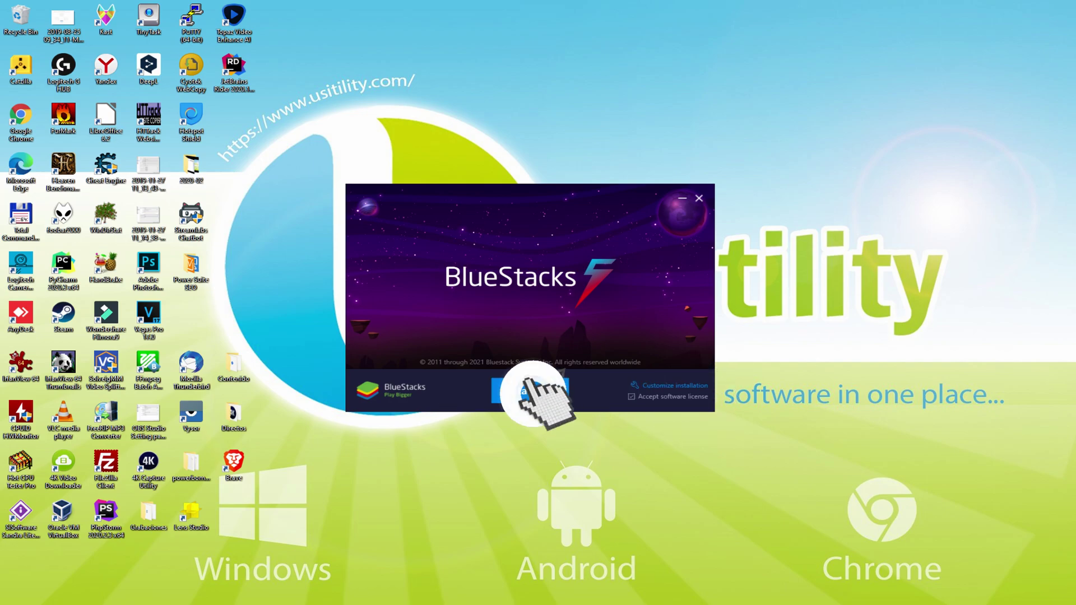
click(528, 386)
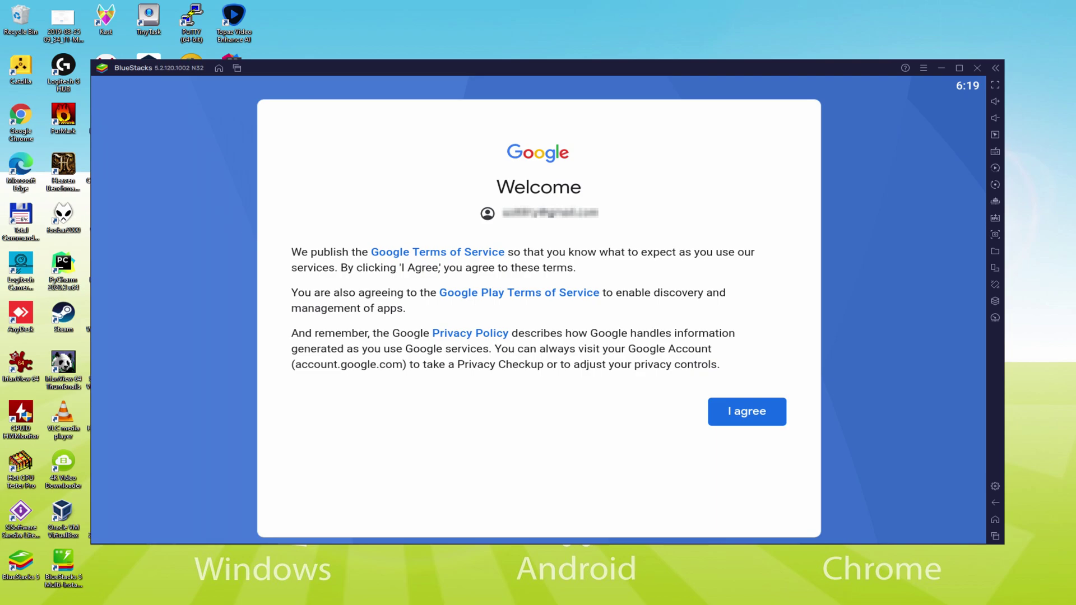
Step: Agree to the Google terms and accept the Google services settings with Google Drive backup turned off
click(745, 413)
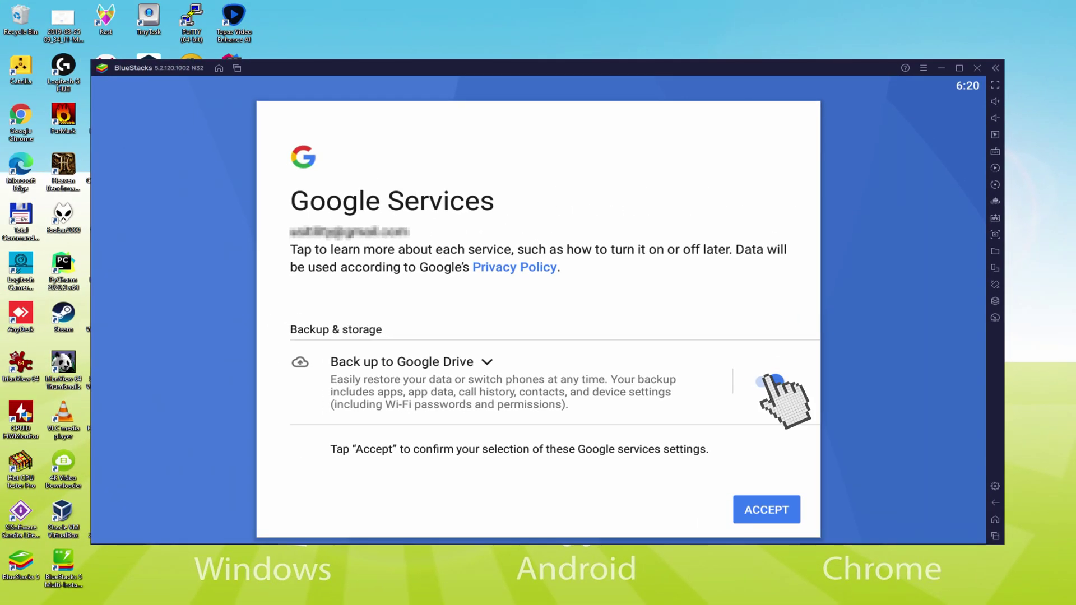
click(767, 381)
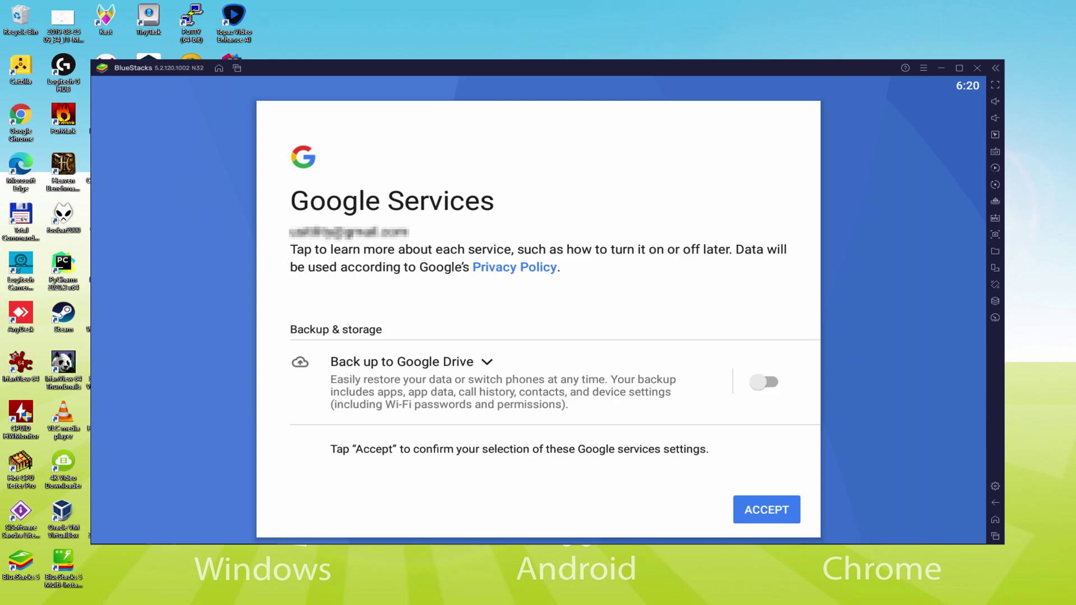
click(766, 508)
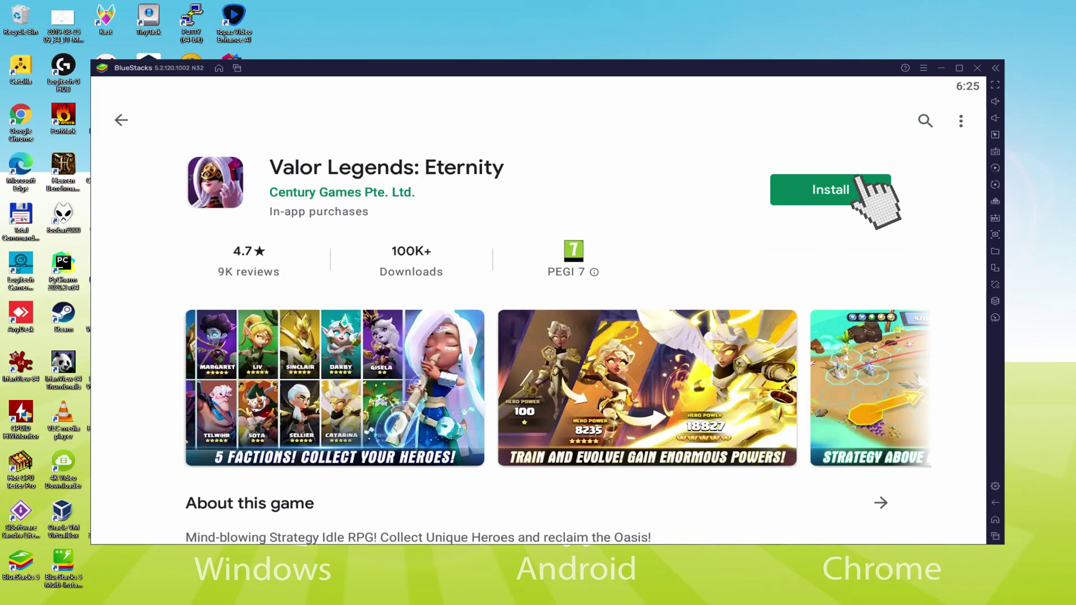
Step: Install Valor Legends: Eternity from the Play Store and launch it from the emulator's home screen
click(807, 190)
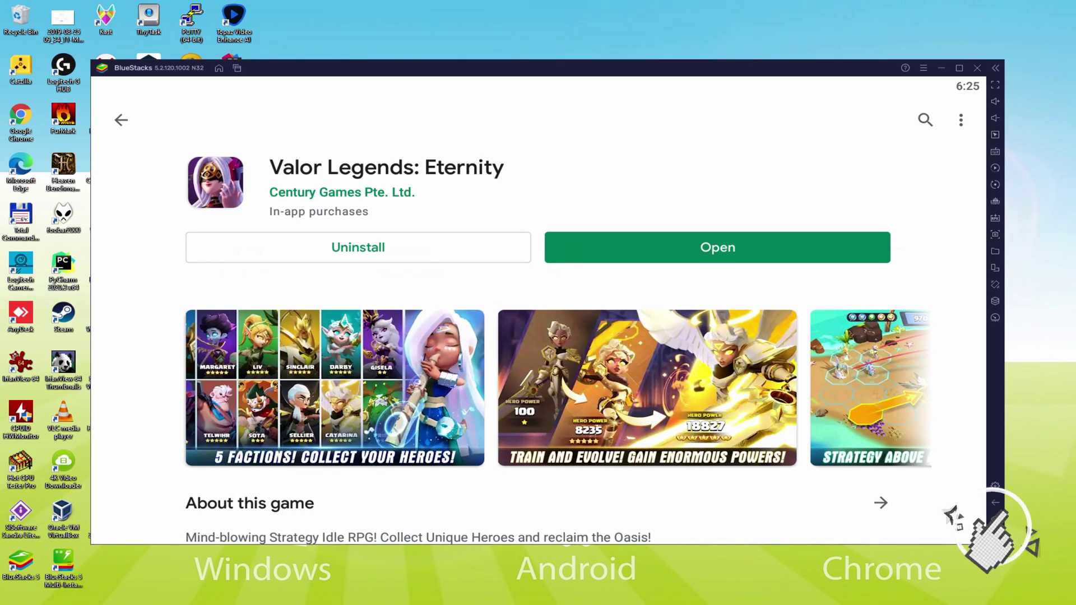
click(994, 520)
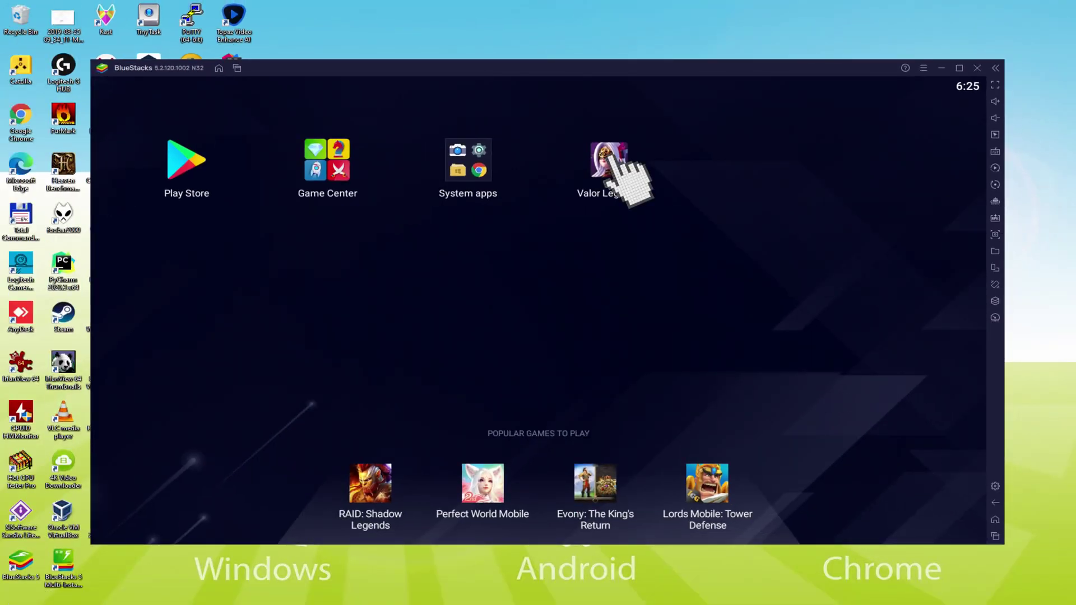
click(609, 160)
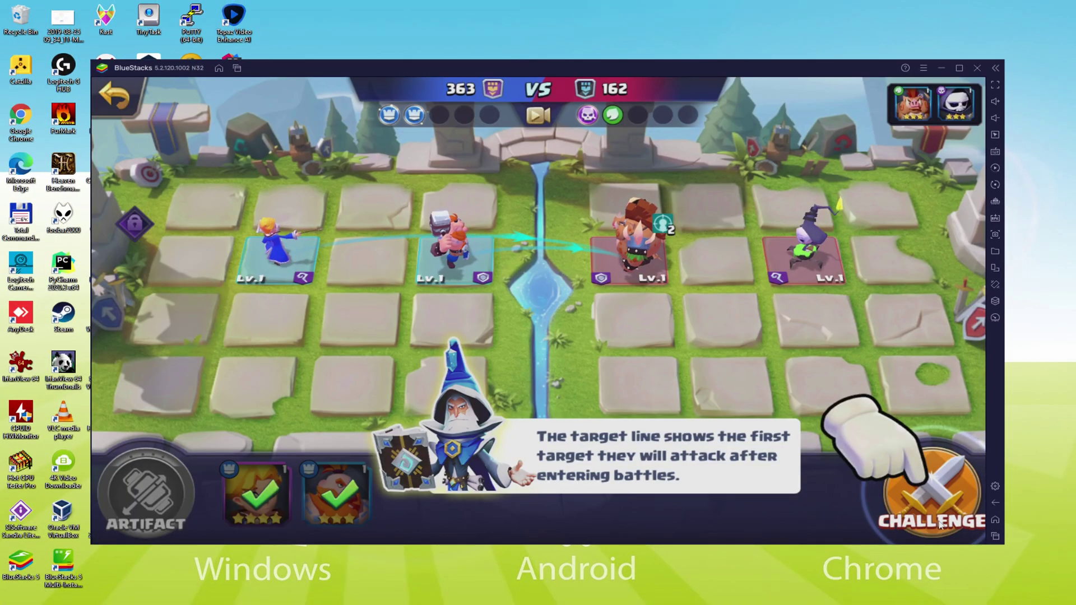
Step: Start the stage 1-1 battle with the two placed heroes, and dismiss the victory and new hero screens
click(919, 454)
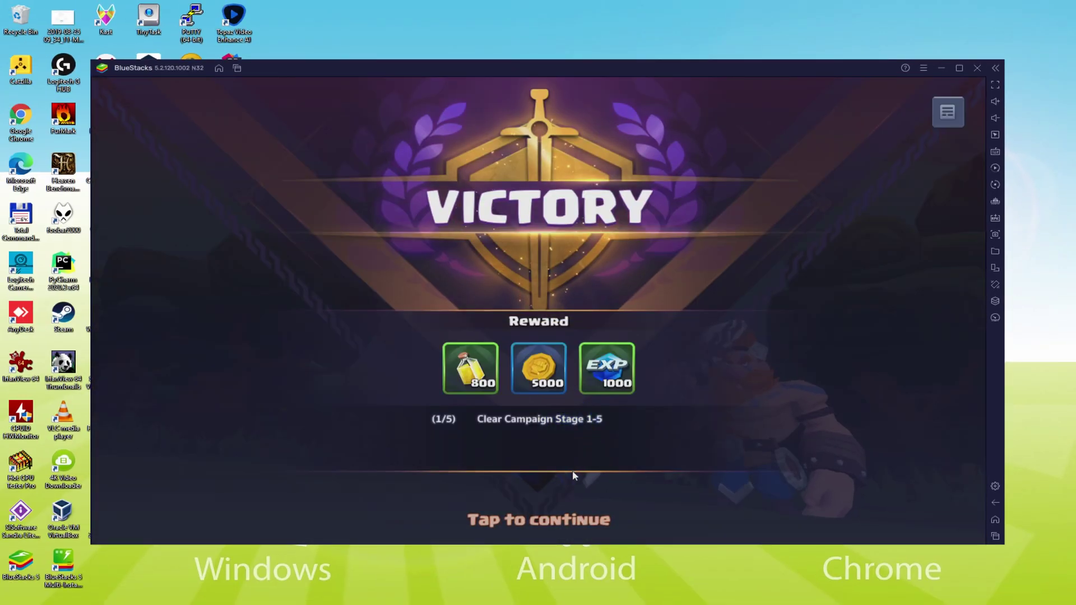
click(572, 473)
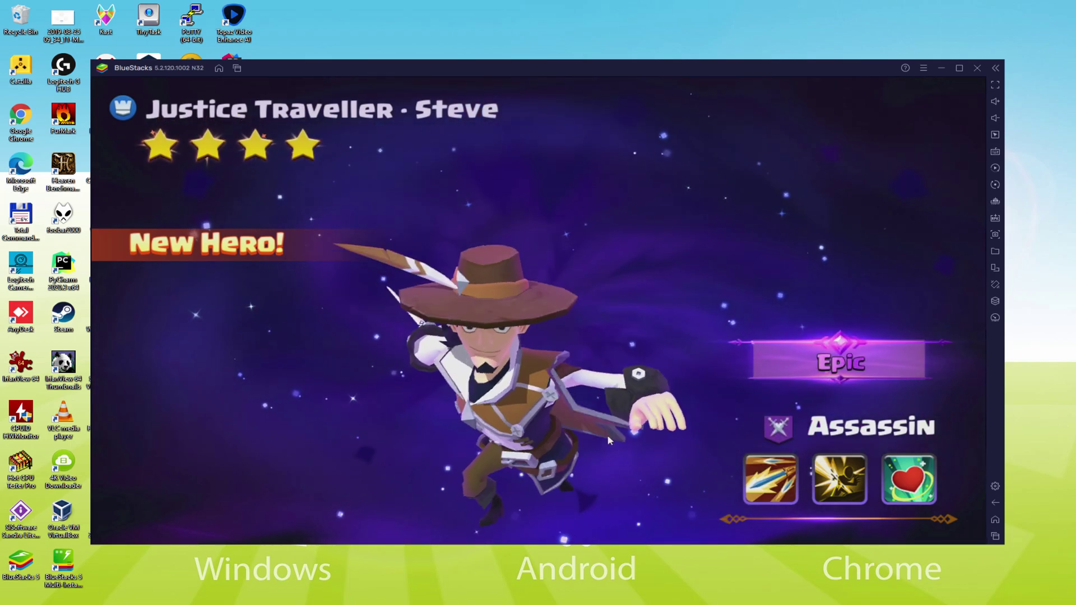
click(608, 439)
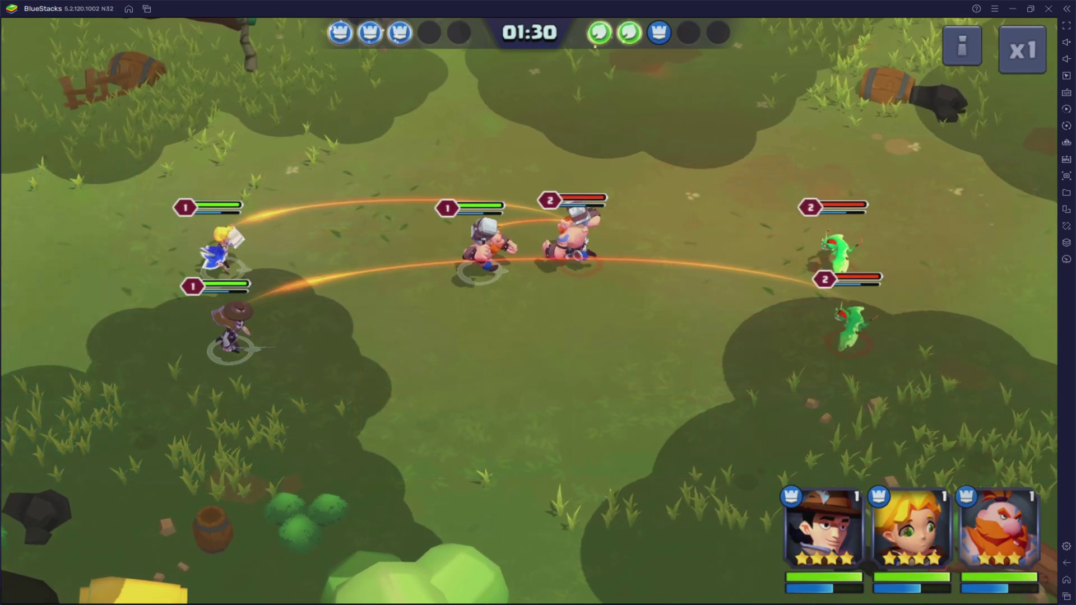
Step: Restore the emulator from maximized to windowed size and dismiss the stage 1-2 victory rewards
click(1031, 8)
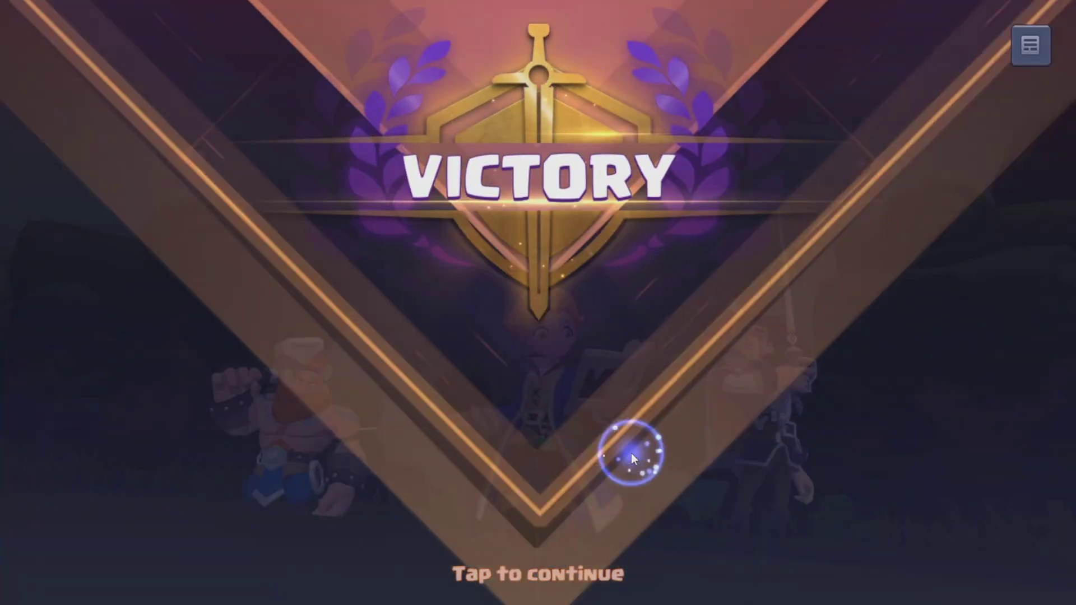
click(649, 493)
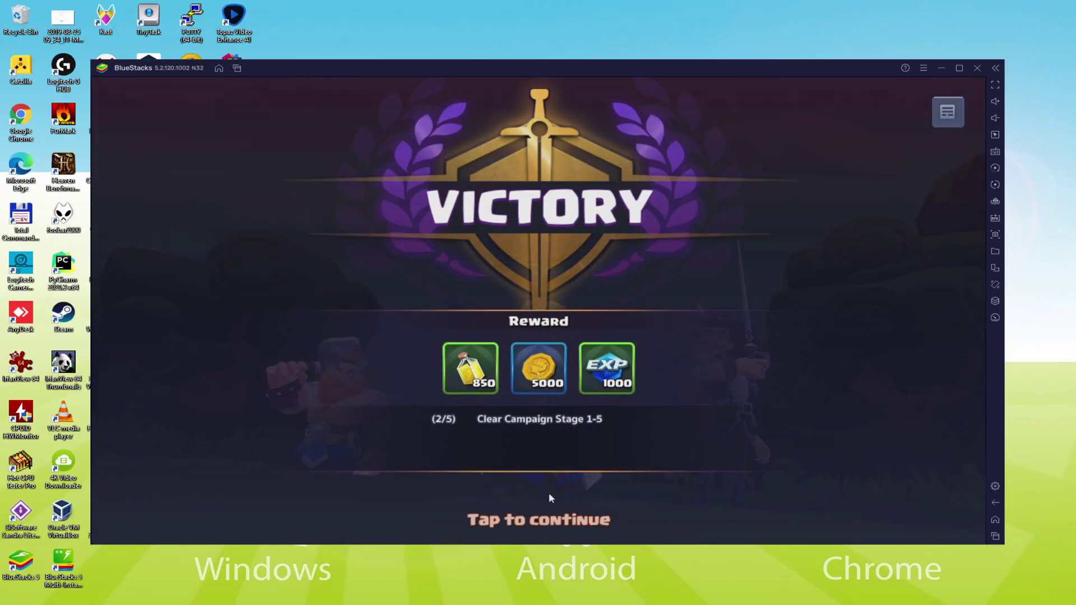
click(552, 480)
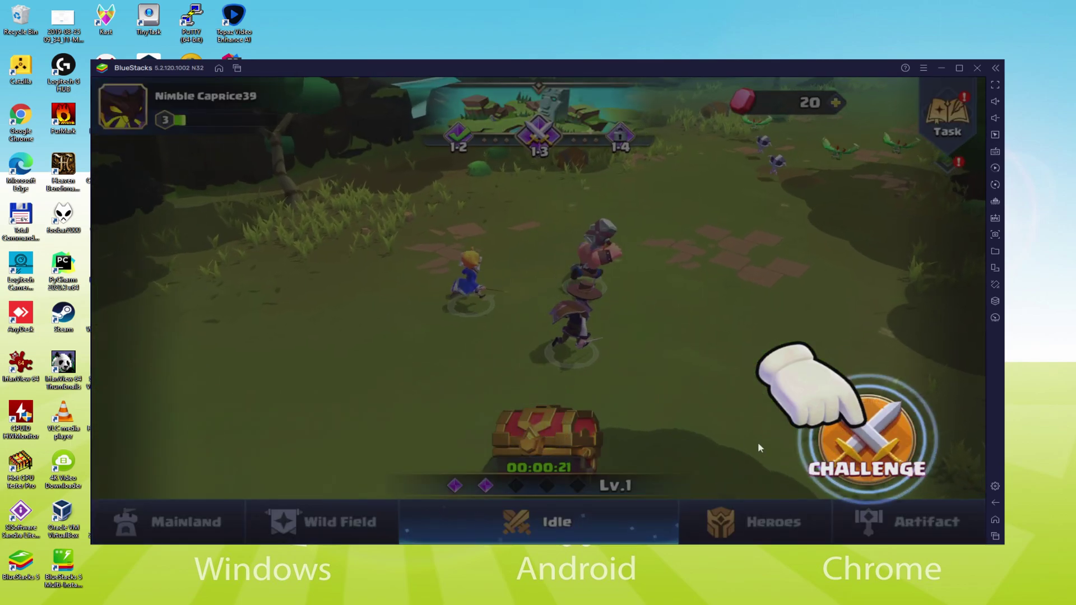
Step: Challenge stage 1-3 and start the battle with the current three-hero formation
click(864, 442)
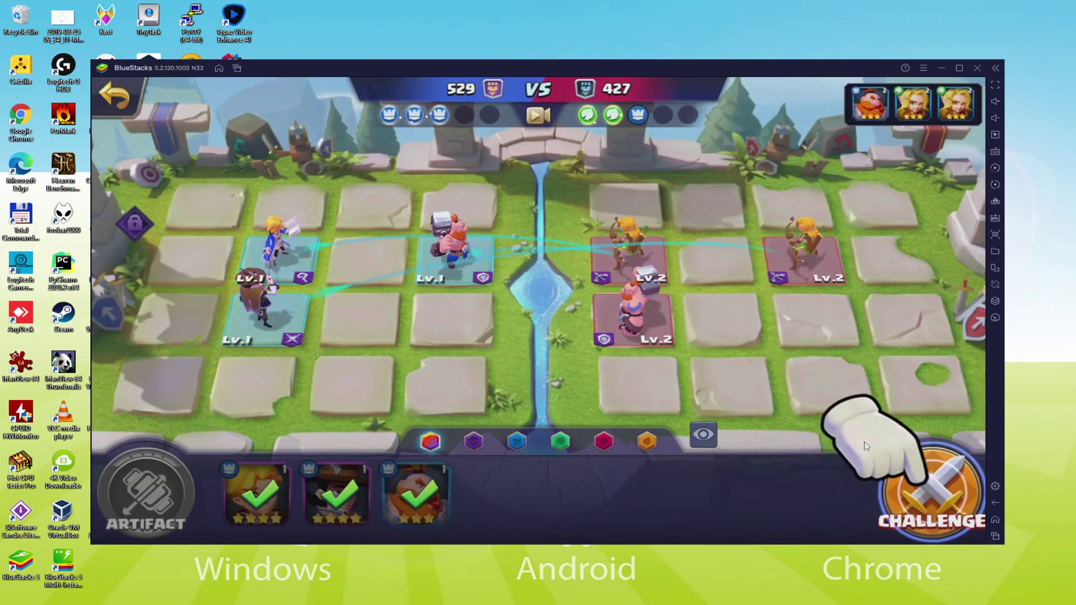
click(941, 485)
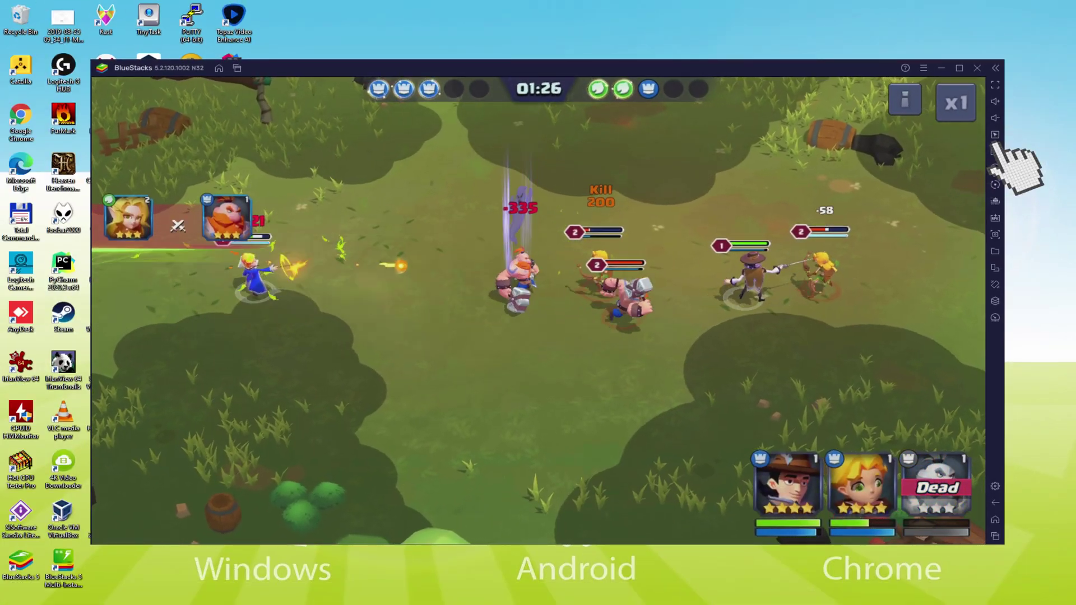
Step: Open the game controls editor to view the available keyboard and mouse controls, and close it
key(ctrl+shift+a)
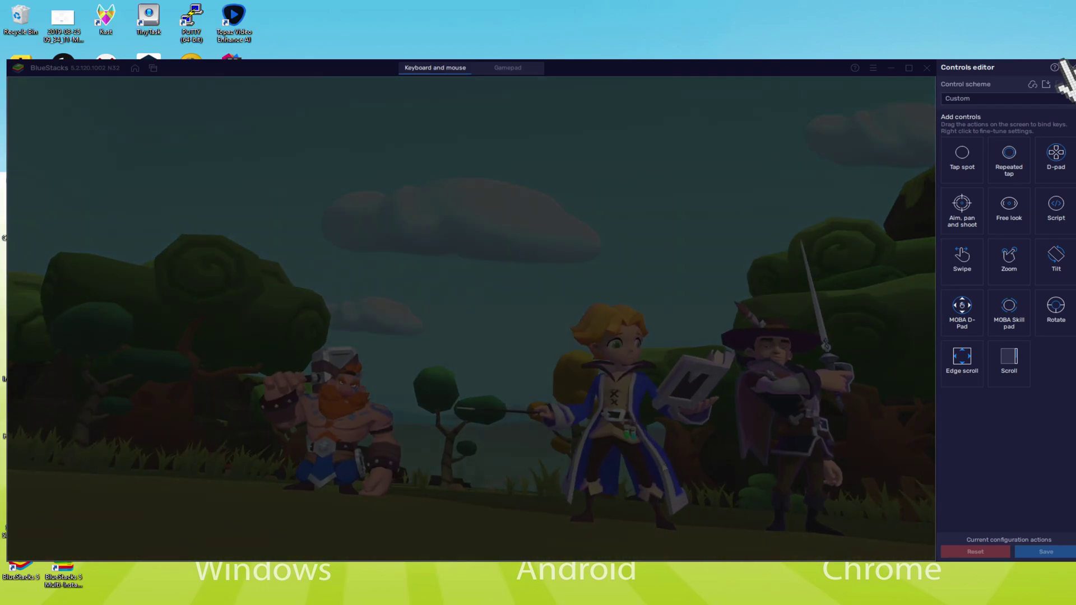
click(1072, 68)
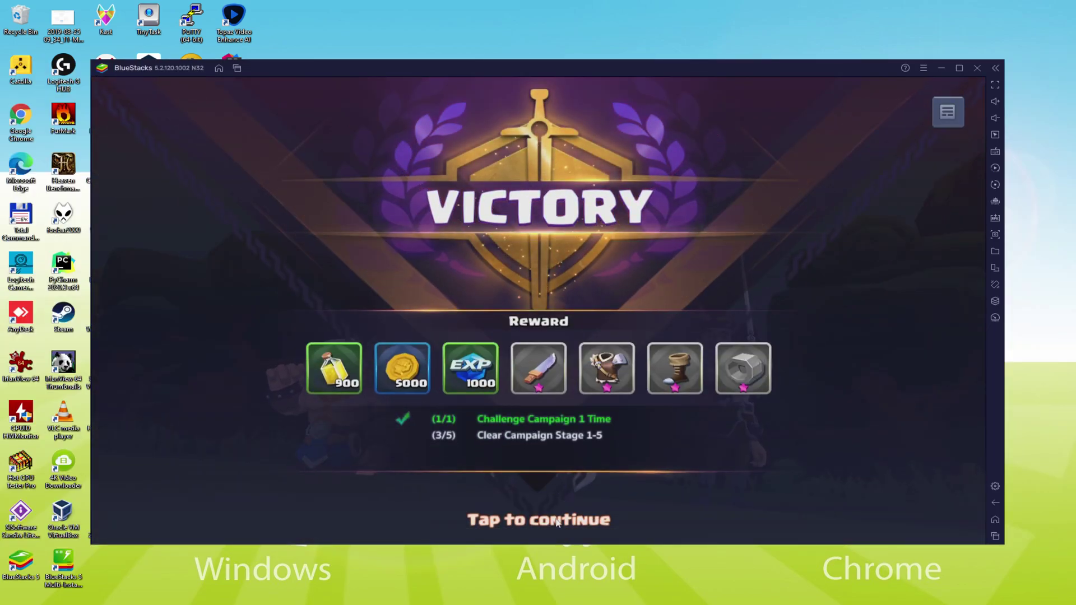
Step: Dismiss the stage 1-3 victory rewards and the Iron Armor - Jack new hero screen
click(557, 520)
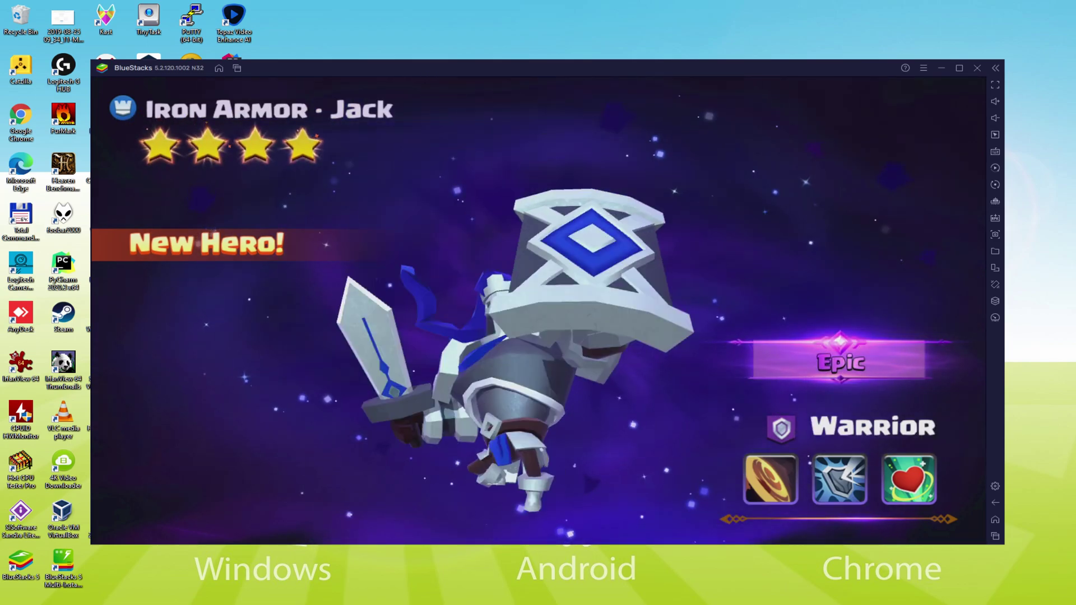
click(587, 439)
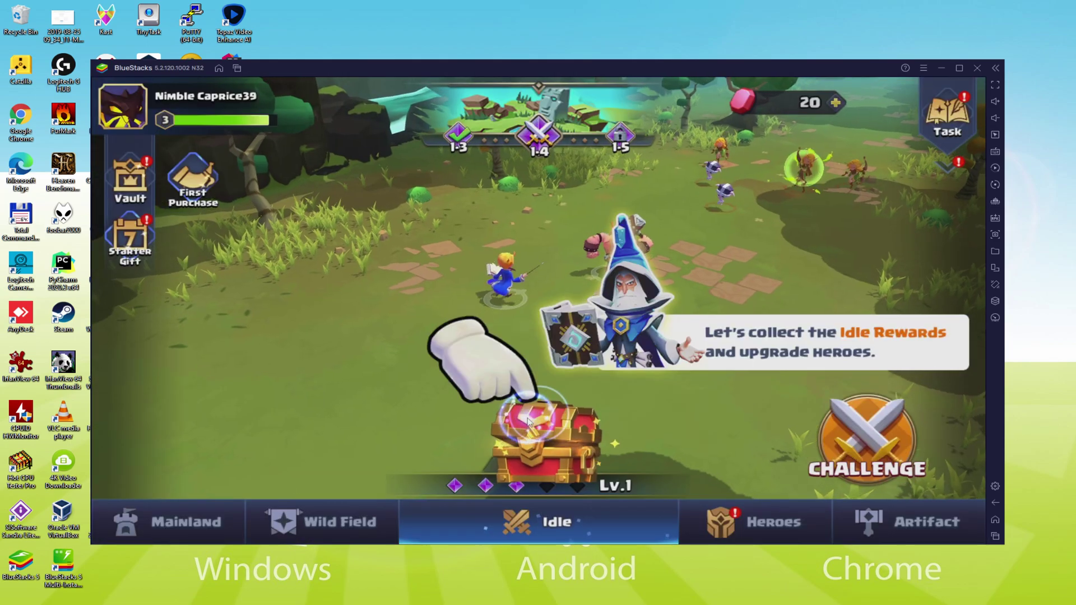
Step: Open the idle rewards chest and go to the Heroes section
click(544, 440)
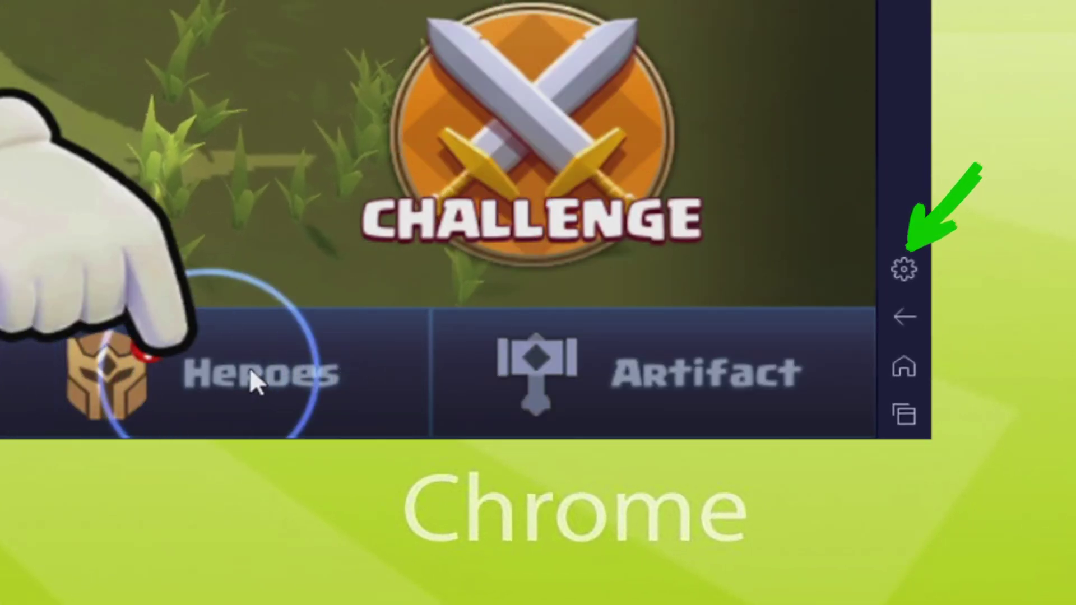
click(250, 369)
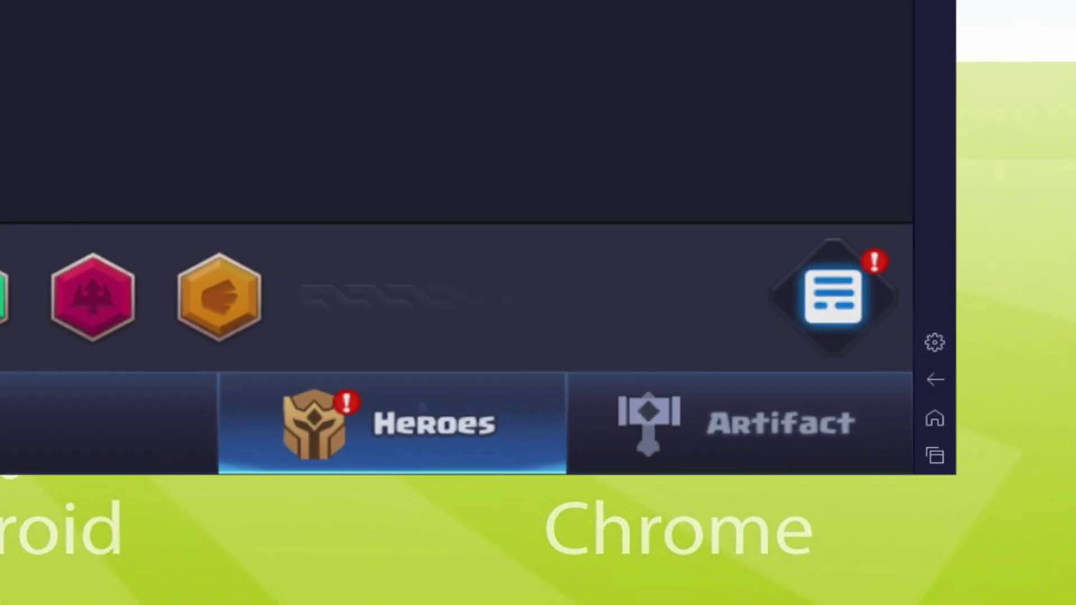
click(903, 269)
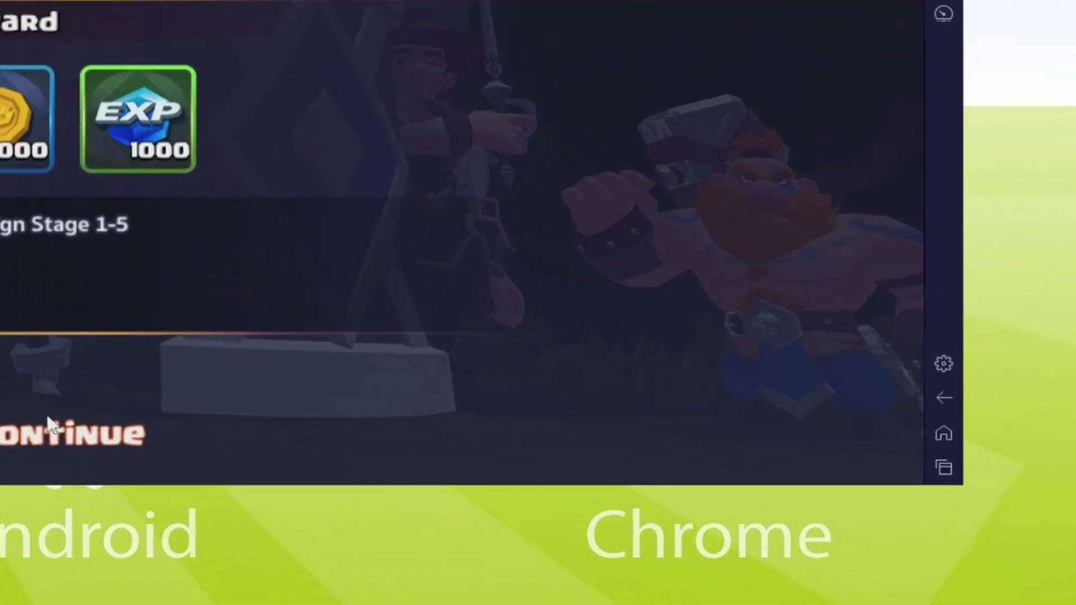
Step: Dismiss the stage 1-4 victory rewards and start the stage 1-5 challenge battle
click(890, 429)
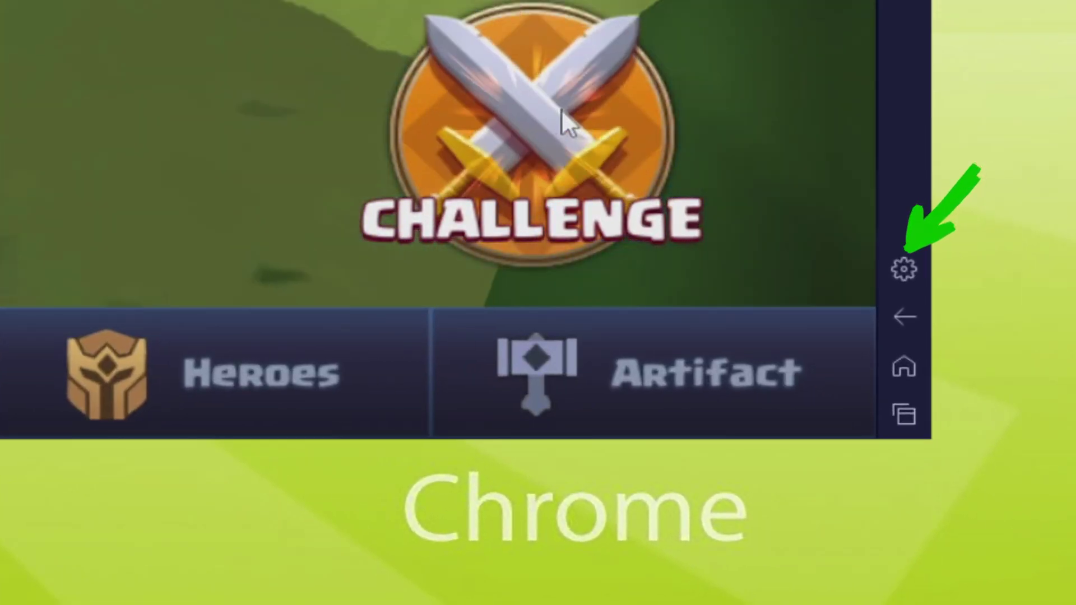
click(560, 109)
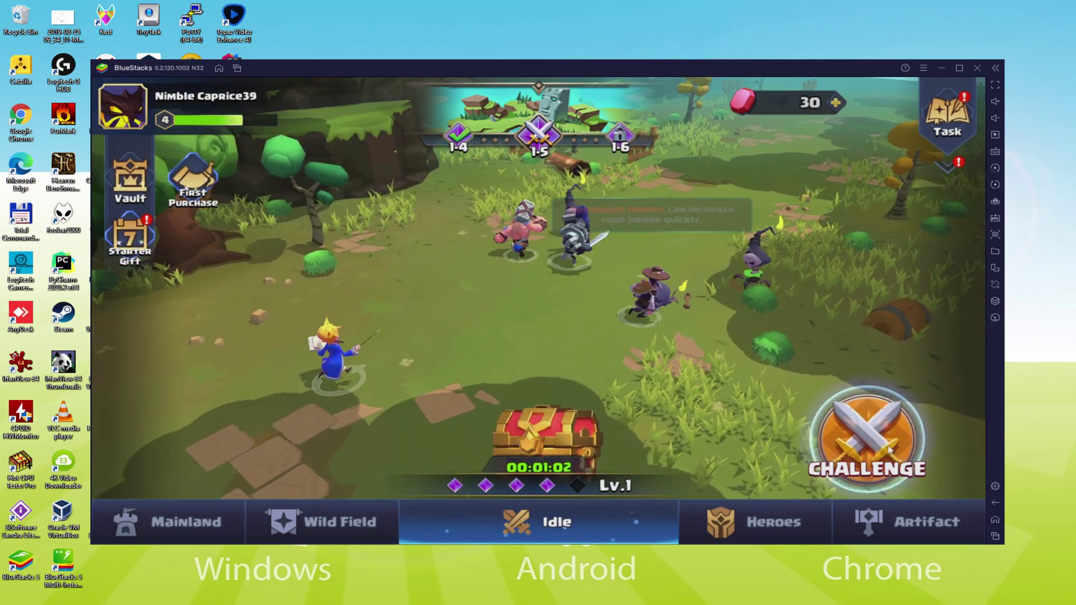
click(882, 471)
click(932, 493)
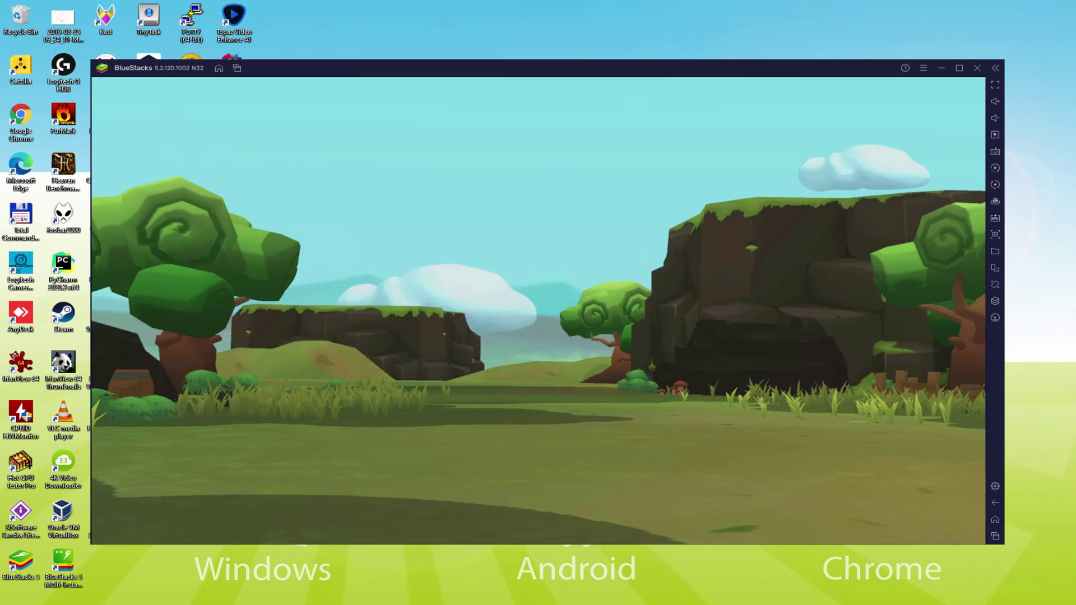